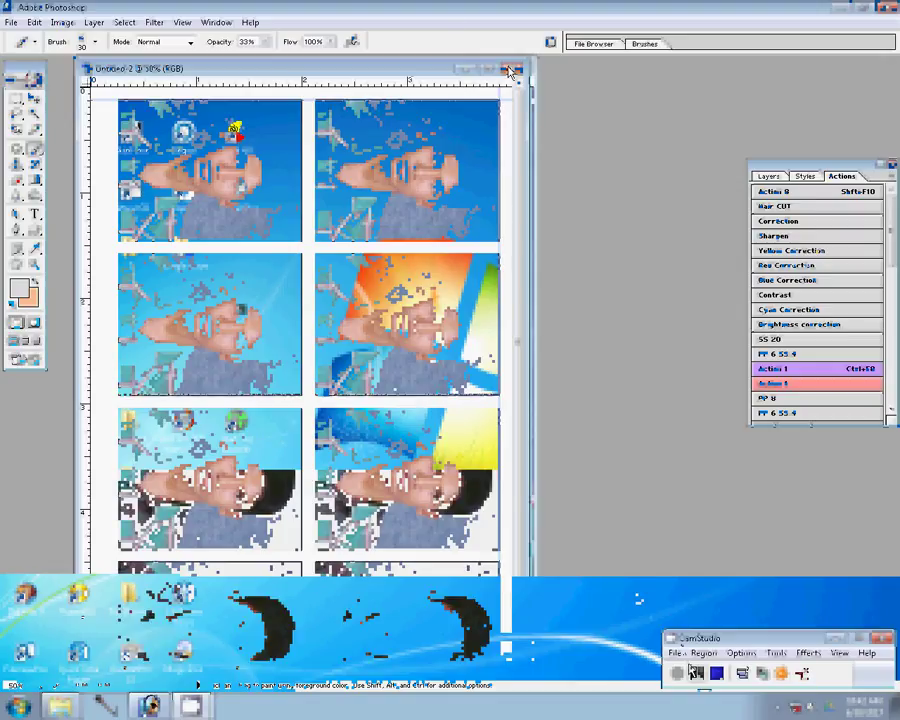
# - Close the Untitled-2 contact sheet, discarding its unsaved changes
pyautogui.click(513, 68)
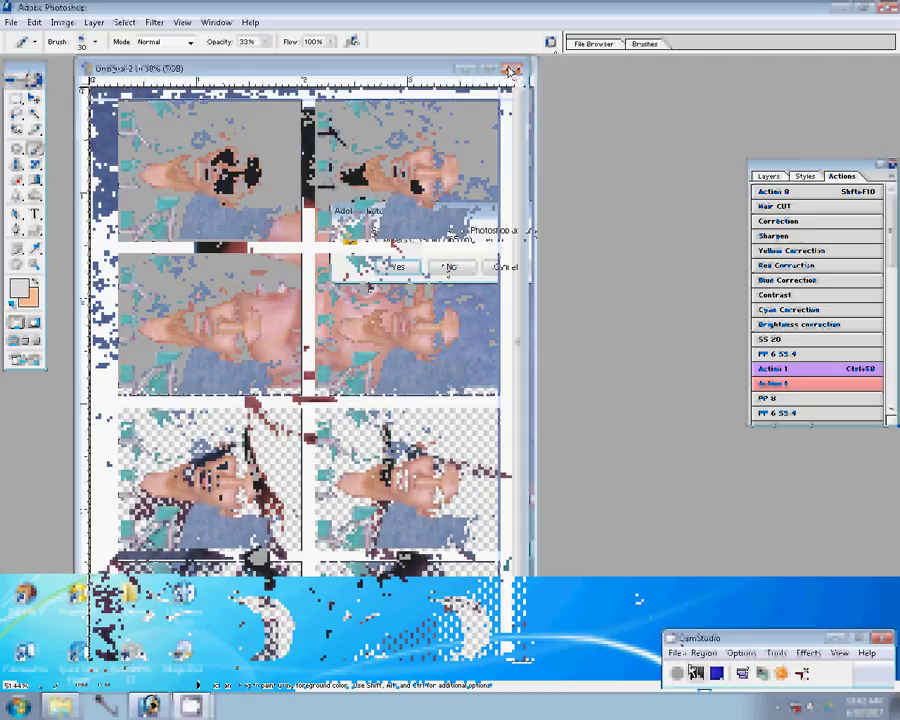
pyautogui.click(450, 267)
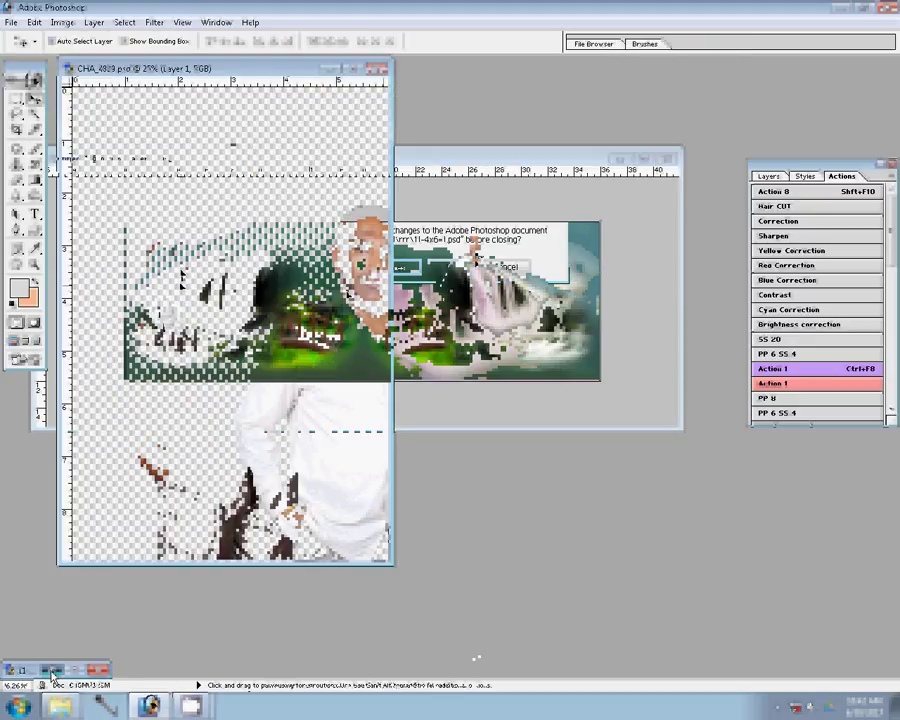
# - Scale the white-shirted man down at the panorama's left edge, then close CHA_4829.psd
pyautogui.hotkey('ctrl', 't')
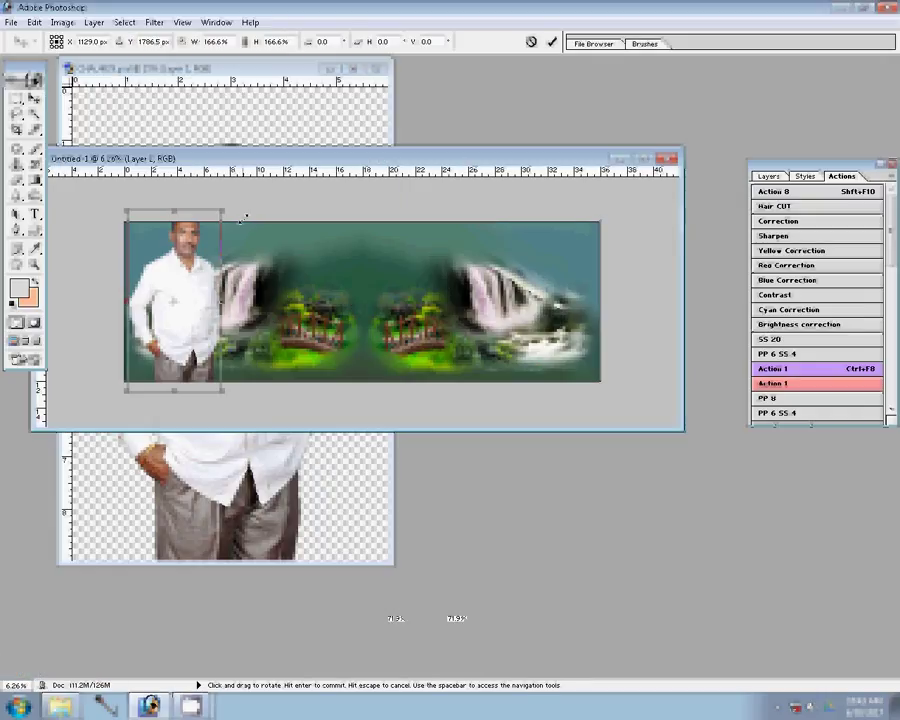
pyautogui.moveTo(223, 212); pyautogui.dragTo(229, 225)
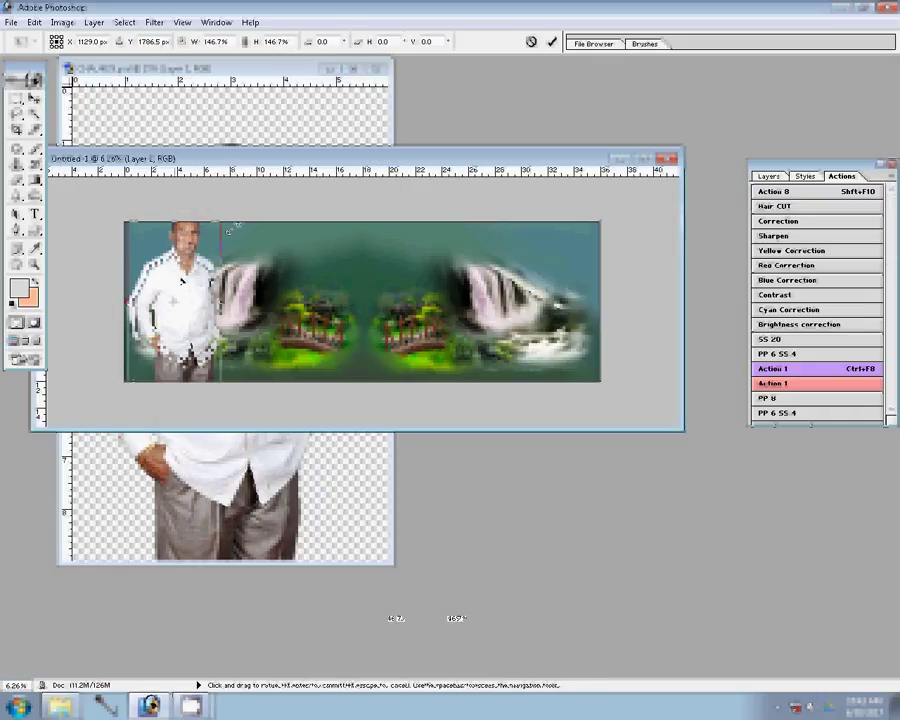
pyautogui.moveTo(182, 281); pyautogui.dragTo(175, 288)
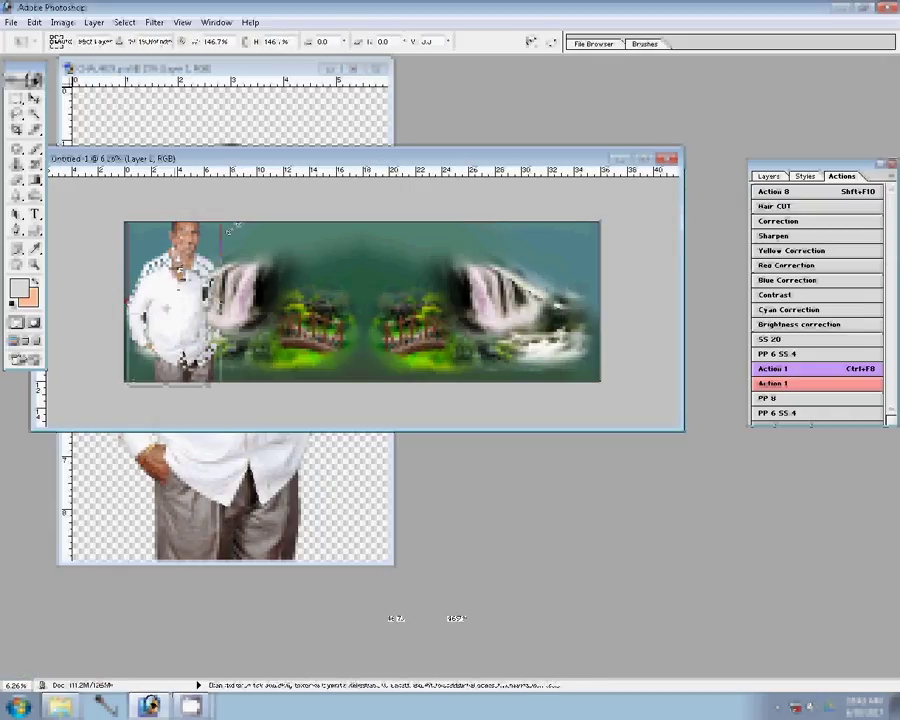
pyautogui.press('Return')
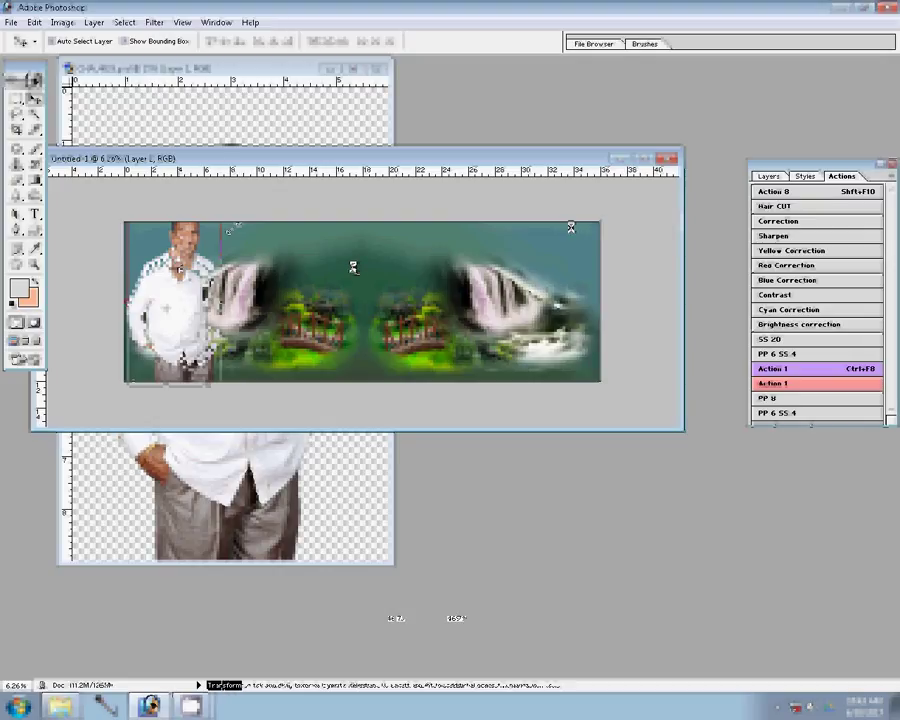
pyautogui.click(301, 124)
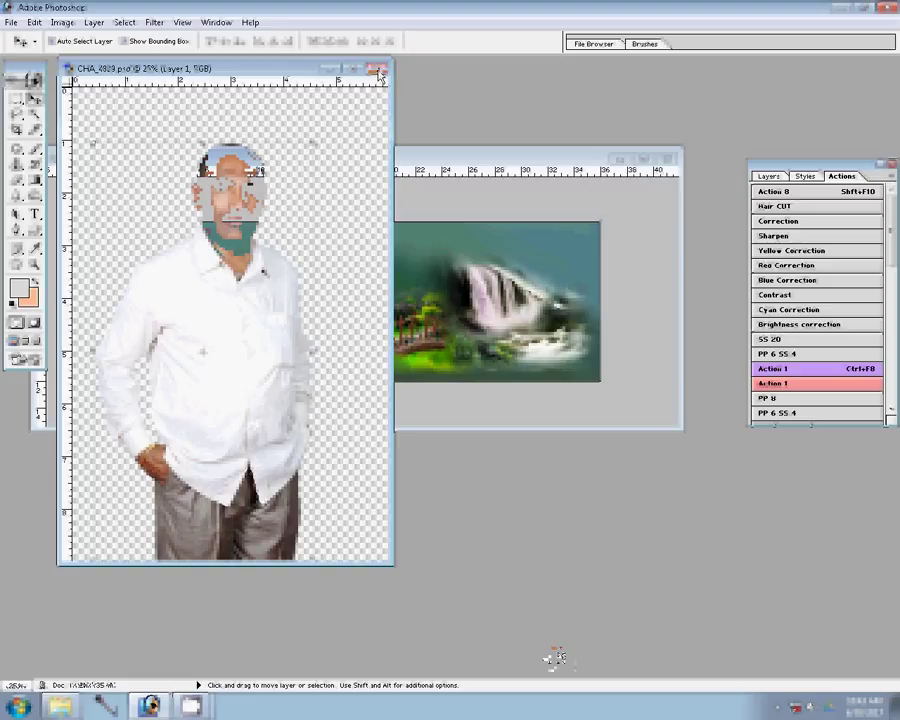
pyautogui.click(378, 71)
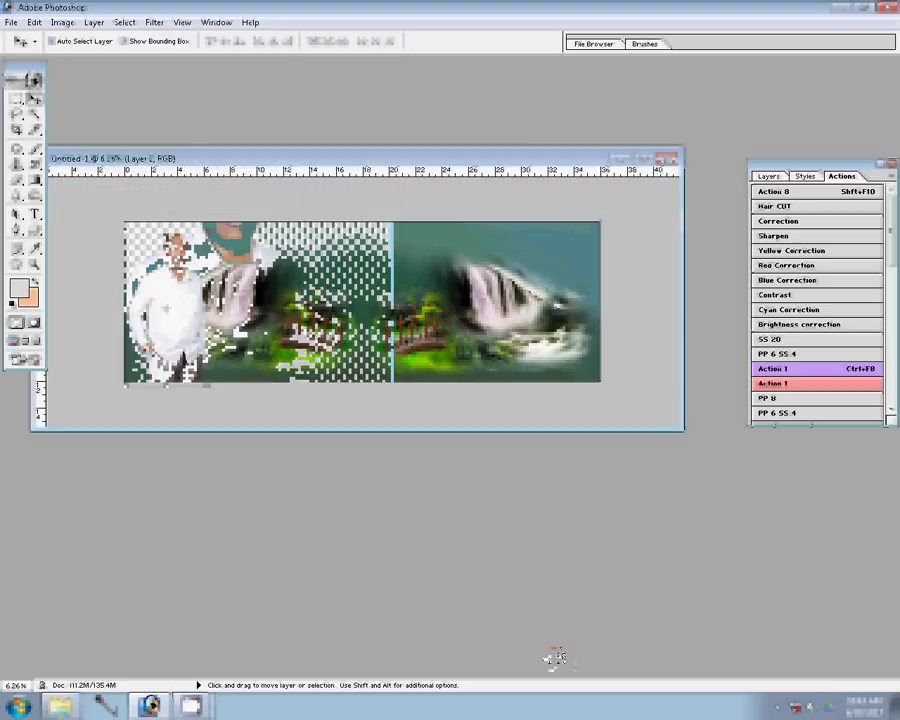
# - Open the CHA_4816 couple portrait from the A 1 folder
pyautogui.hotkey('ctrl', 'o')
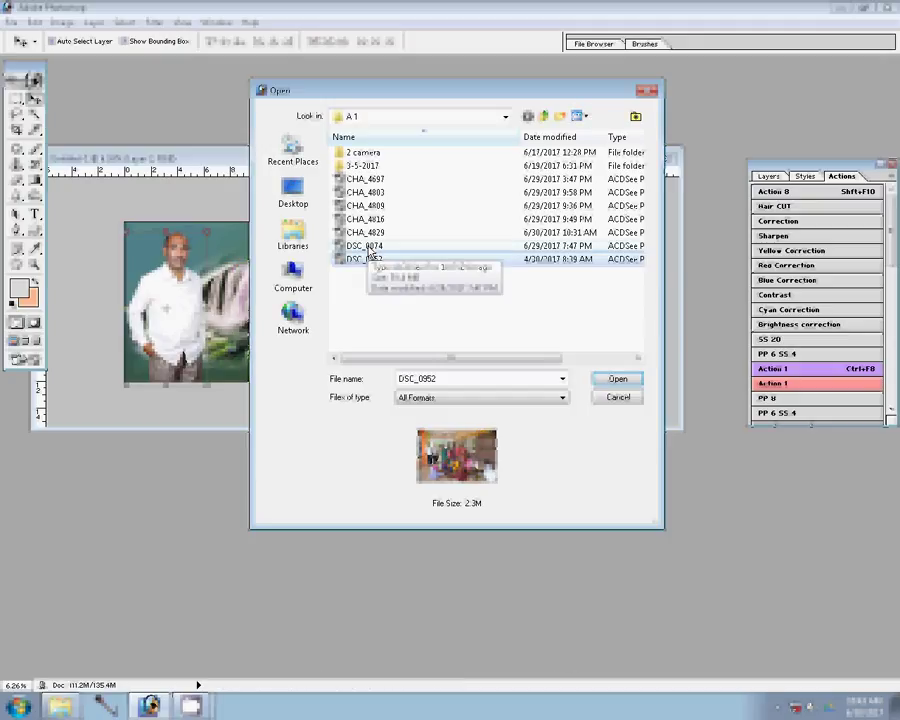
pyautogui.click(366, 246)
pyautogui.click(369, 233)
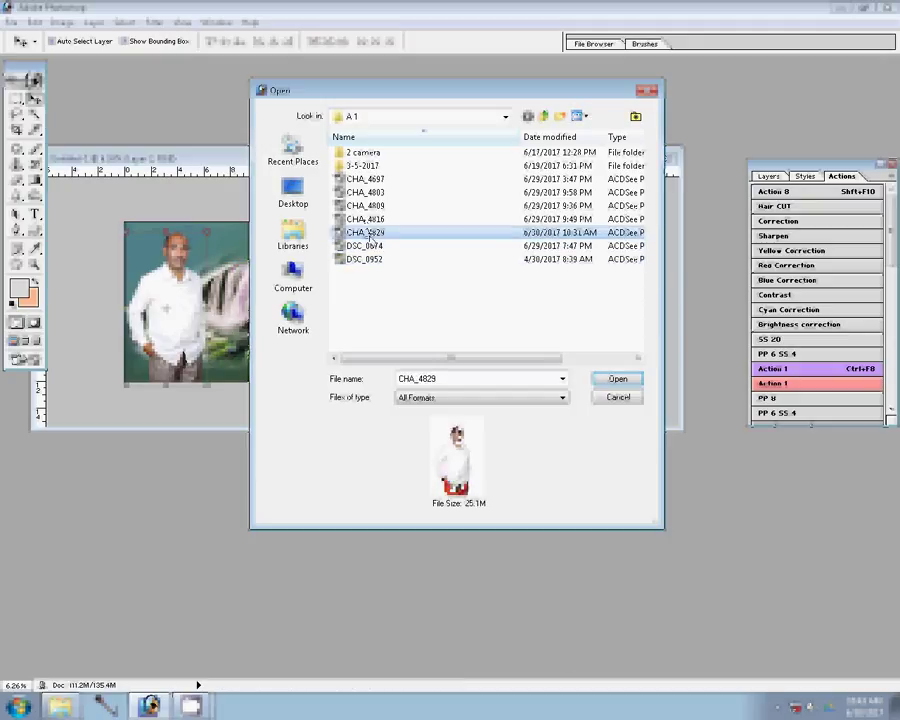
pyautogui.press('Up')
pyautogui.press('Return')
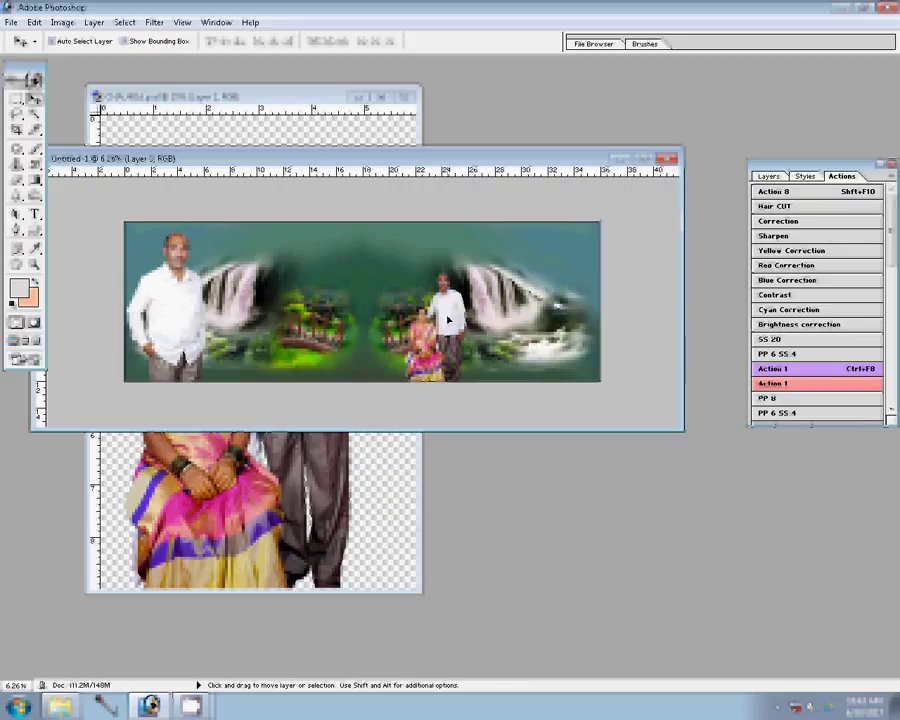
# - Enlarge the couple to about 120%, add a middle vertical guide, and shift the woman-and-seated-man group
pyautogui.hotkey('ctrl', 't')
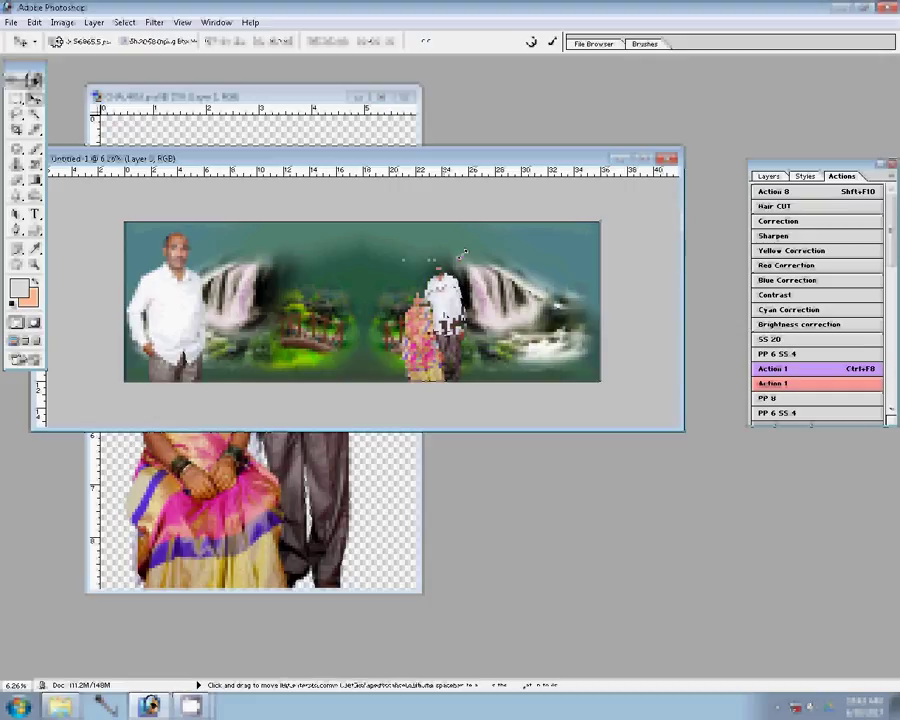
pyautogui.moveTo(466, 262); pyautogui.dragTo(476, 243)
pyautogui.doubleClick(439, 293)
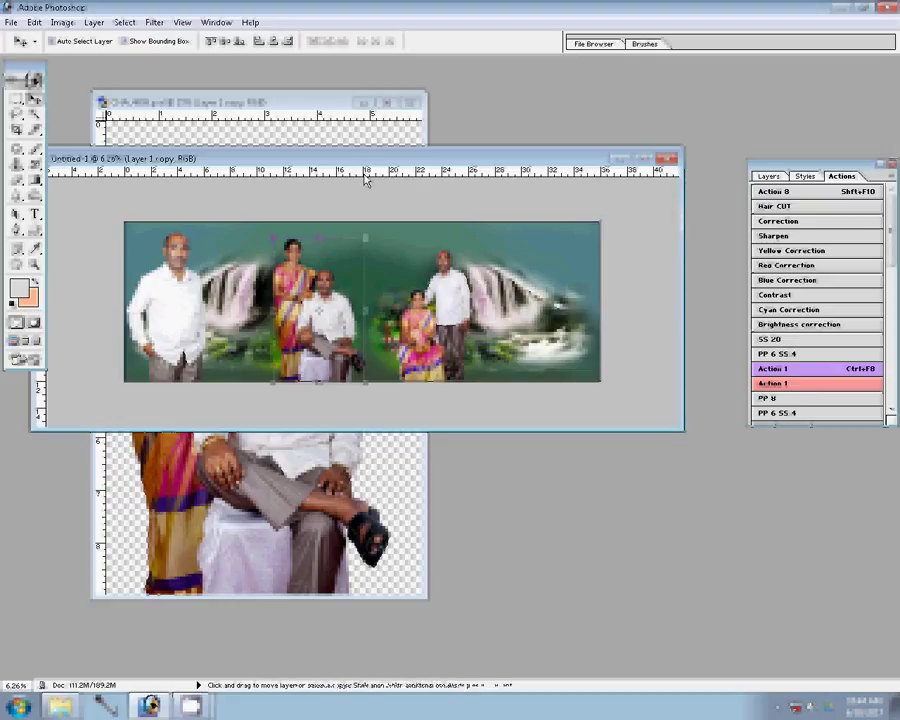
pyautogui.moveTo(366, 178); pyautogui.dragTo(364, 188)
pyautogui.moveTo(318, 343); pyautogui.dragTo(313, 333)
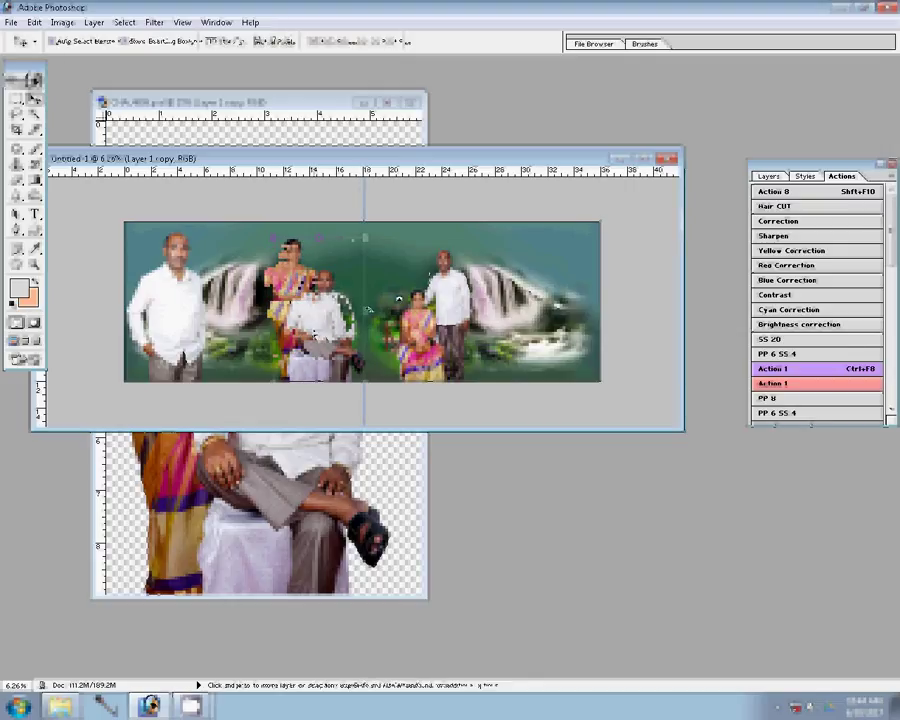
# - Open the CHA_4803 couple portrait for the right side and show the Layers panel
pyautogui.press('z')
pyautogui.hotkey('ctrl', '+')
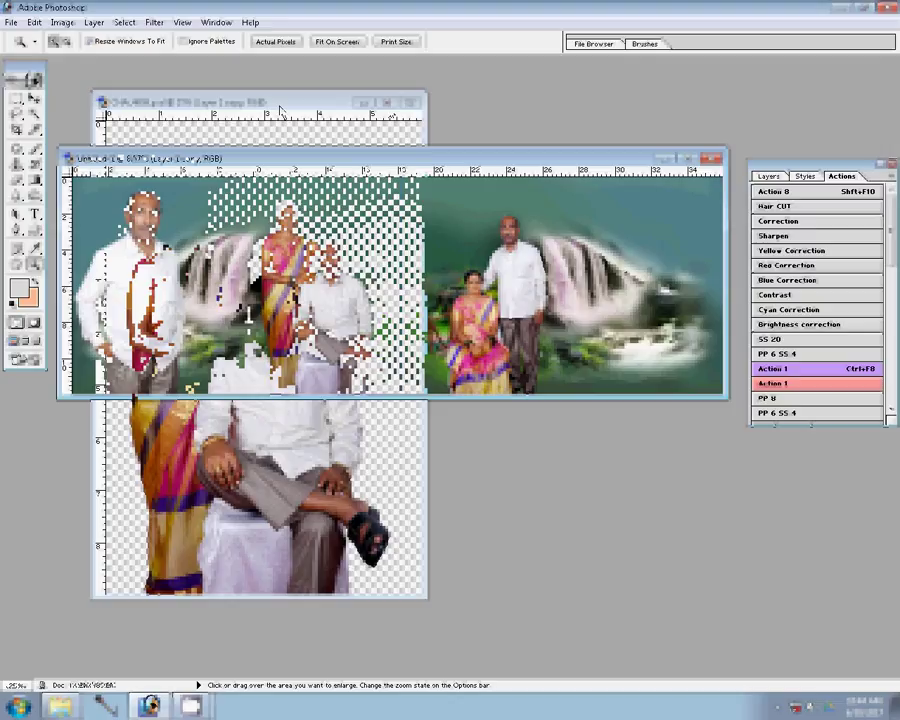
pyautogui.hotkey('ctrl', '-')
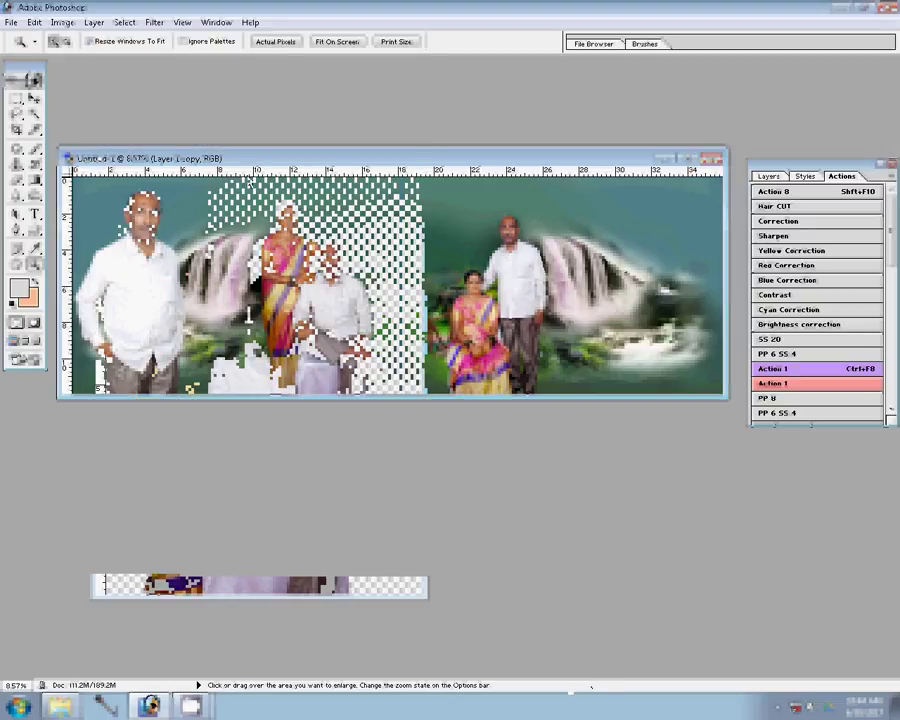
pyautogui.hotkey('ctrl', 'o')
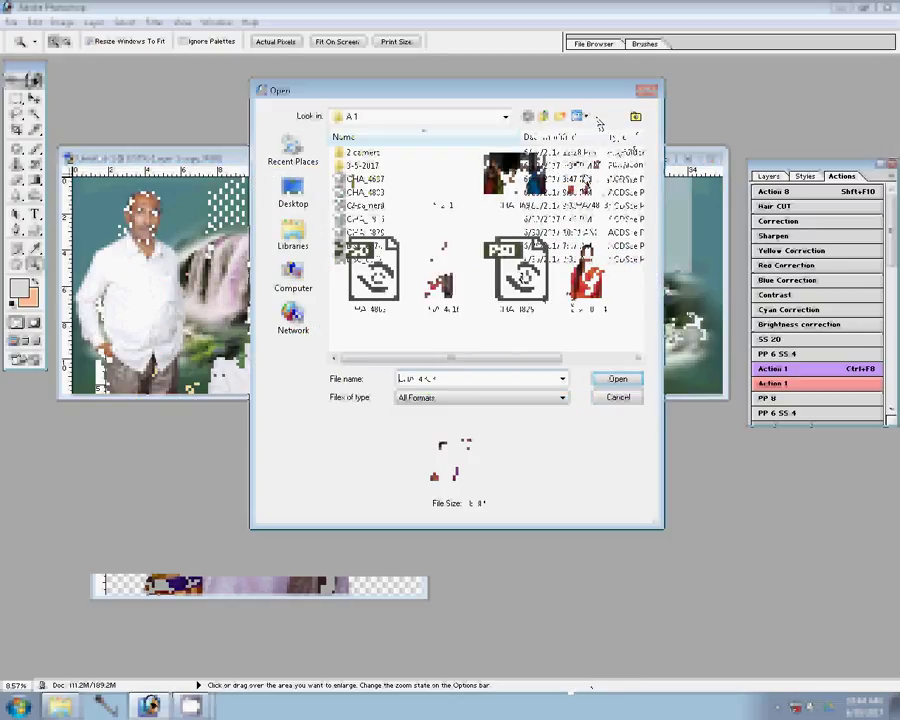
pyautogui.press('Return')
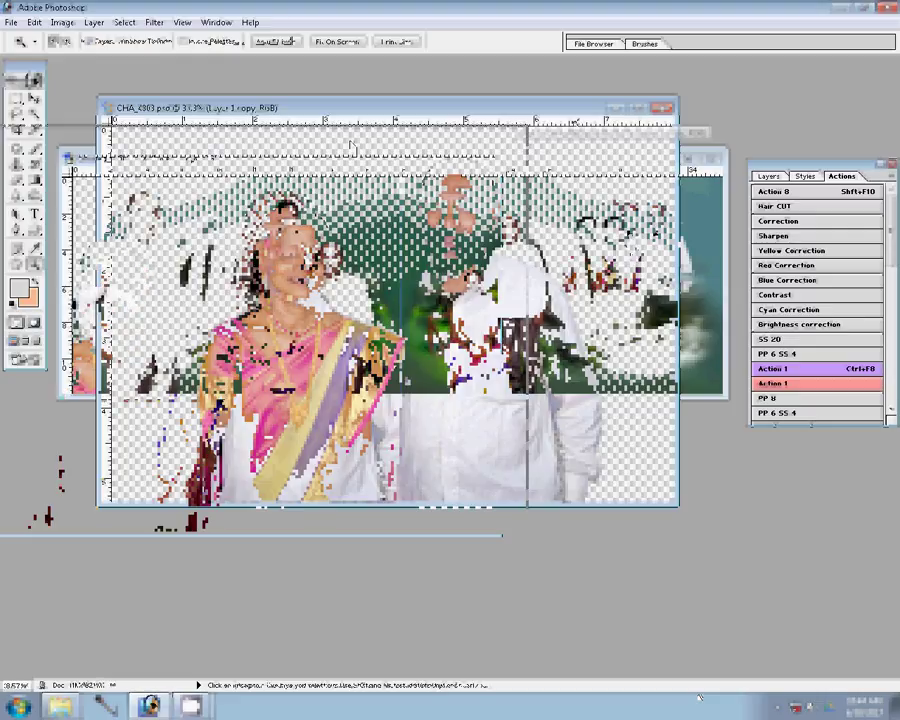
pyautogui.click(766, 177)
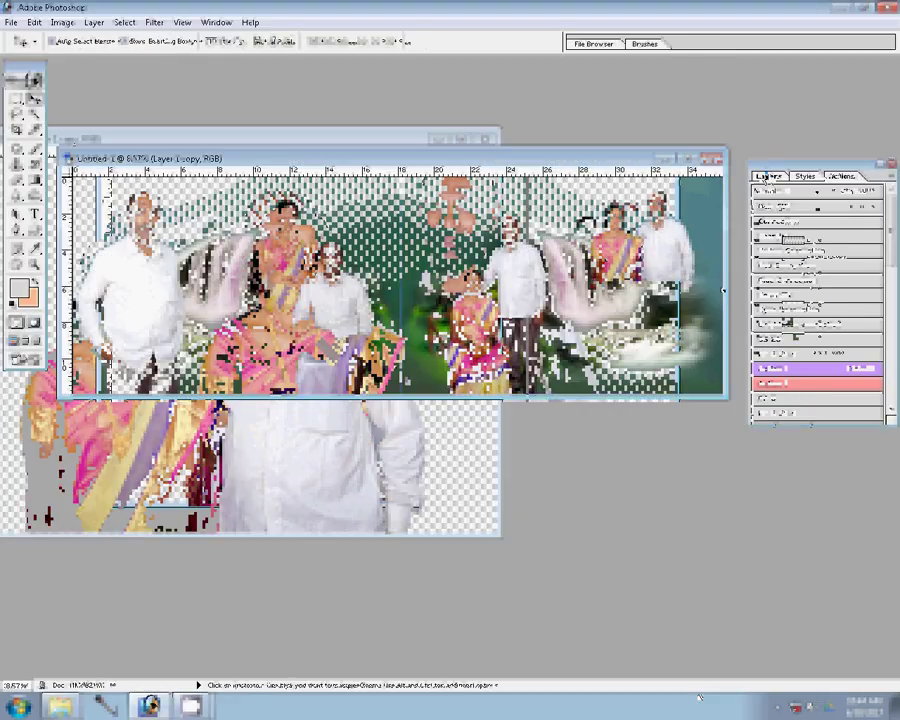
# - Set up the Eraser at 700 px size and 100% opacity
pyautogui.press('z')
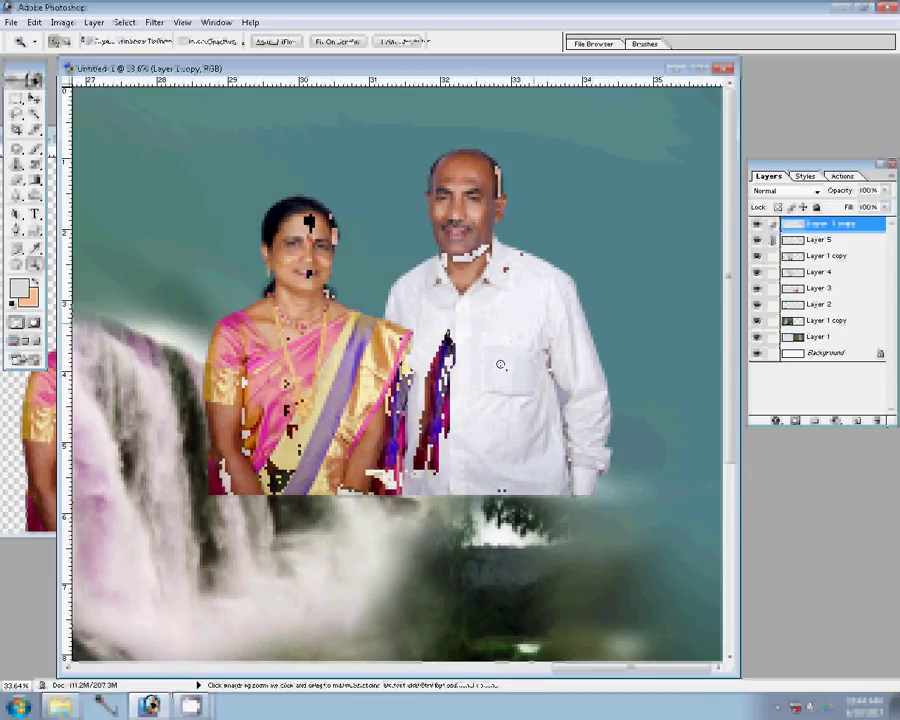
pyautogui.press('e')
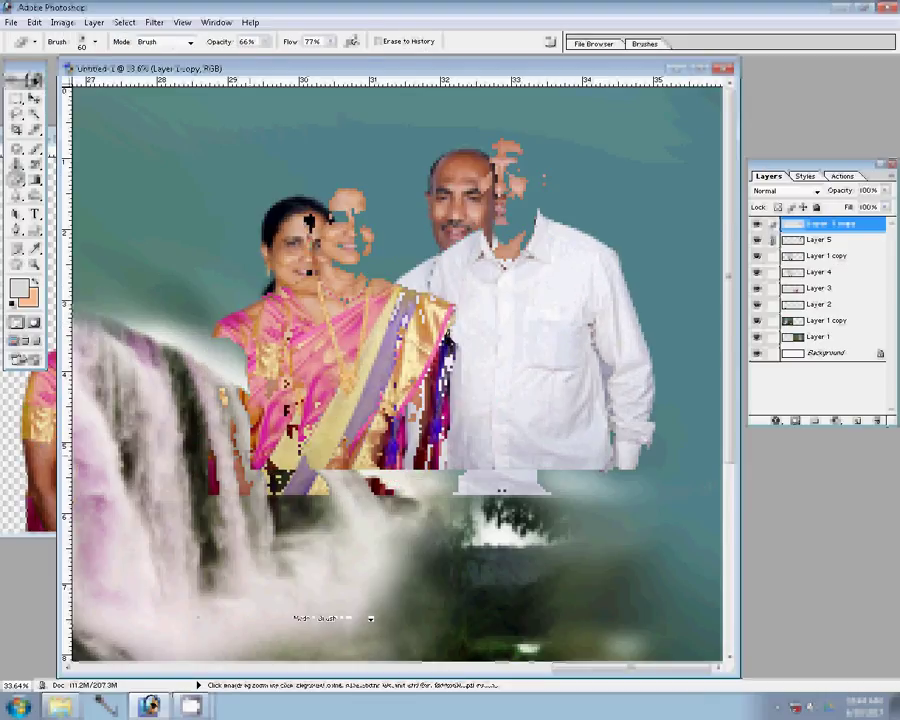
pyautogui.press(']')
pyautogui.press(']')
pyautogui.press(']')
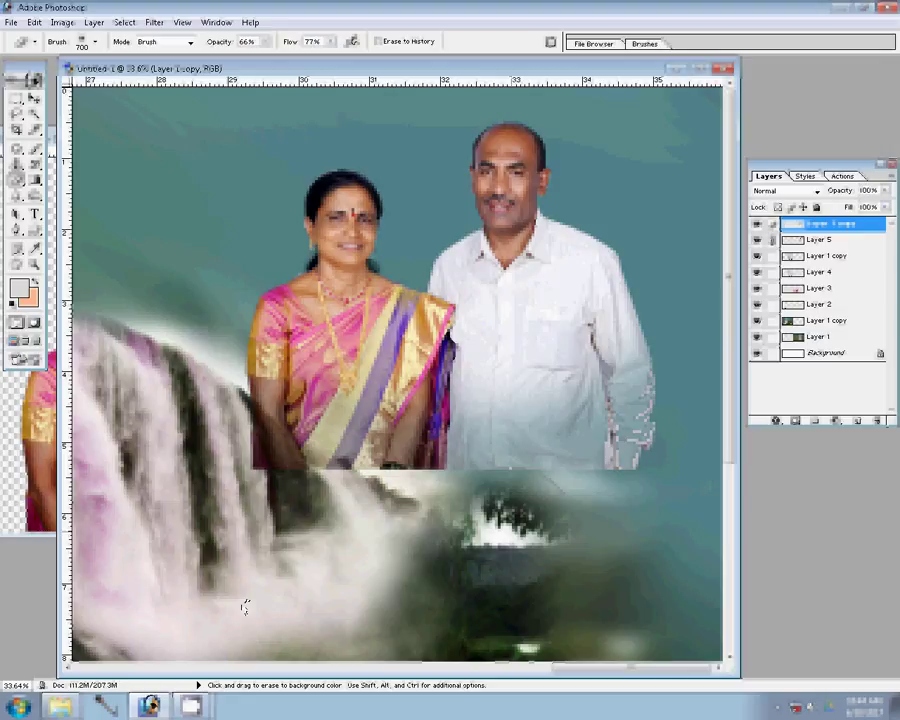
pyautogui.click(265, 43)
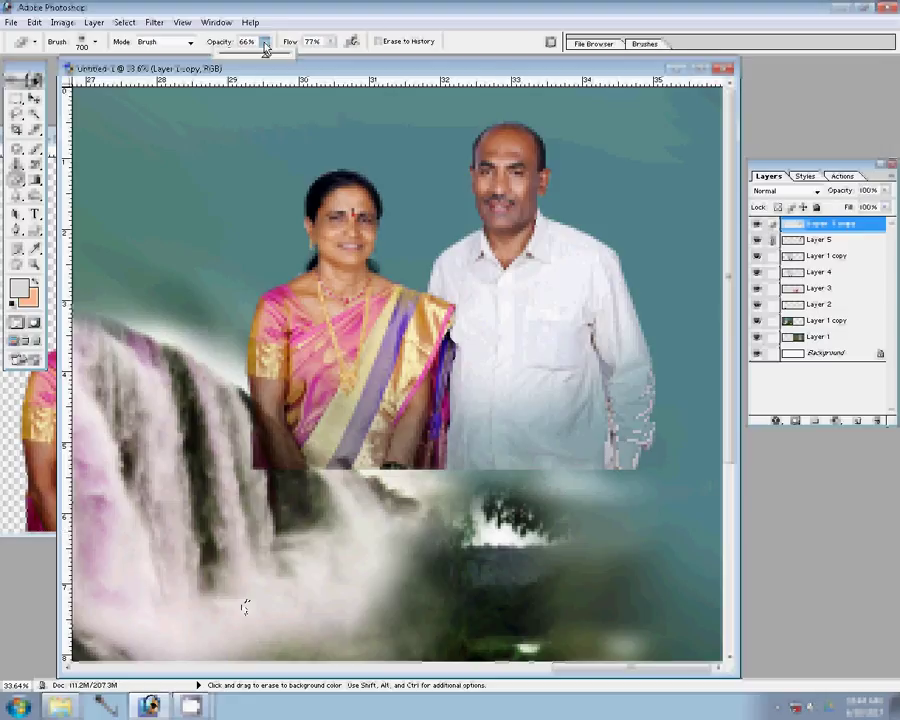
pyautogui.moveTo(265, 47); pyautogui.dragTo(346, 60)
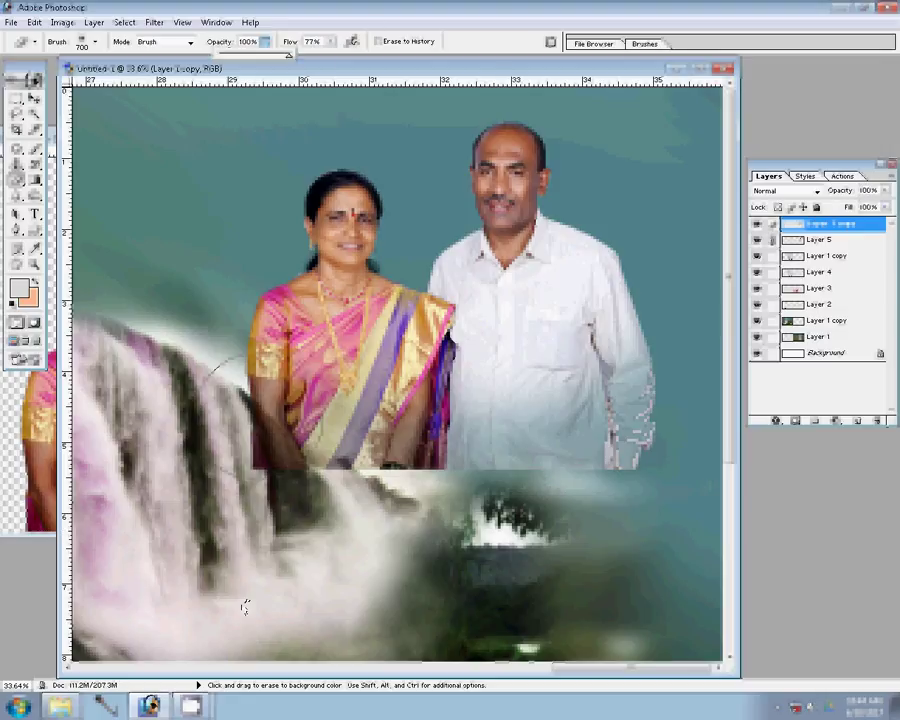
pyautogui.click(244, 607)
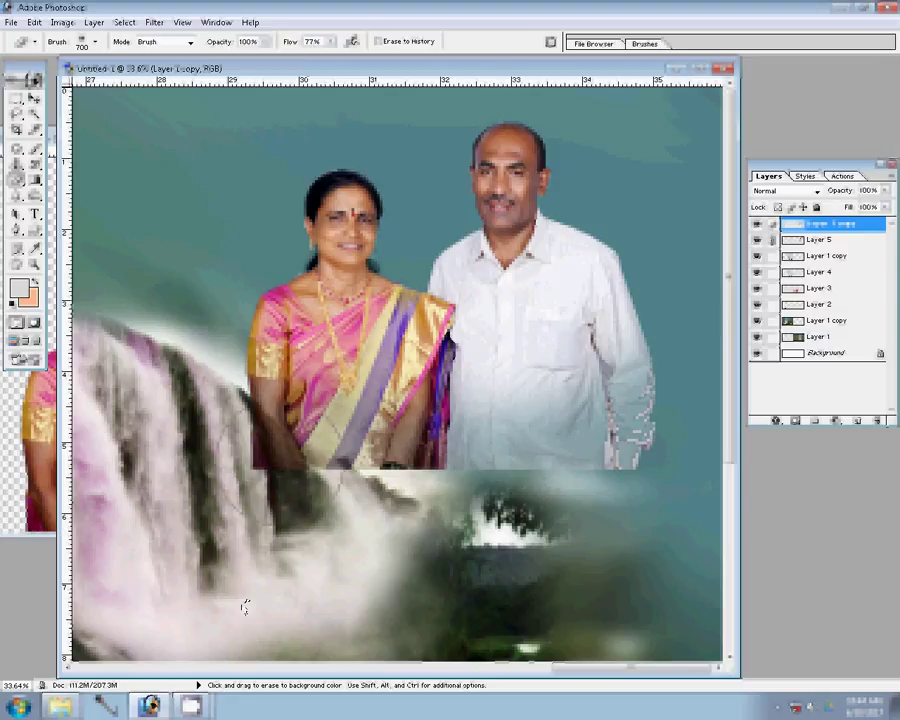
# - Erase Layer 5's lower saree edge and mist area into the waterfall, then zoom out
pyautogui.hotkey('ctrl', 'z')
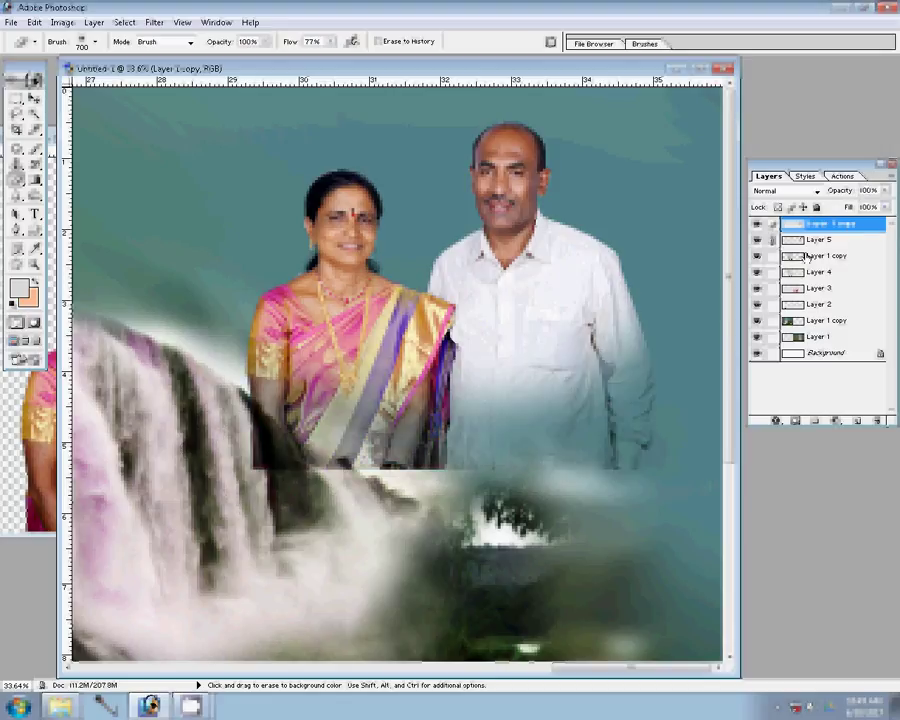
pyautogui.click(816, 240)
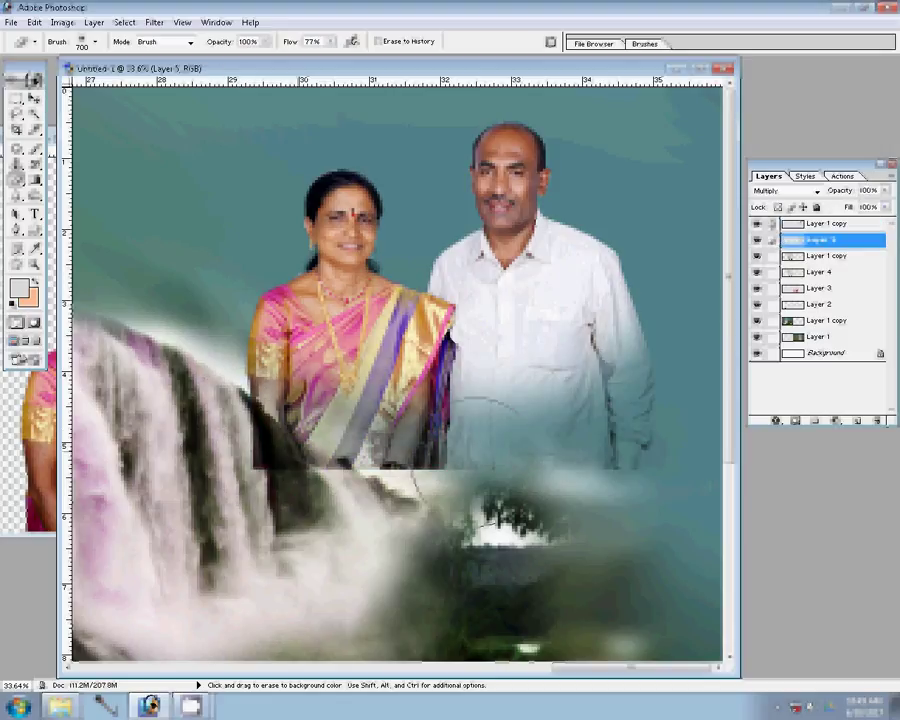
pyautogui.moveTo(430, 445); pyautogui.dragTo(260, 420)
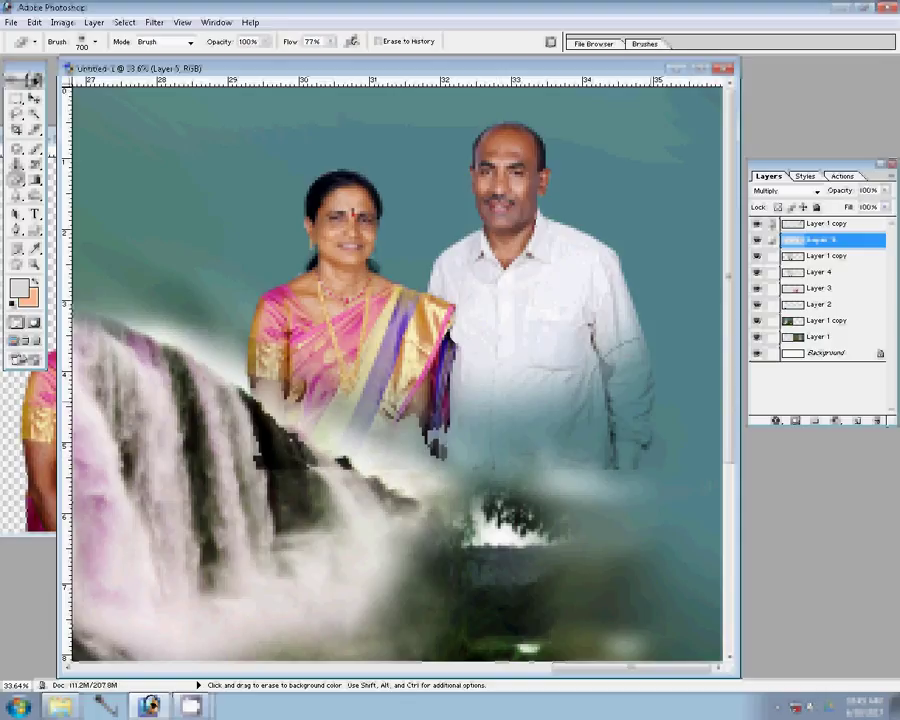
pyautogui.moveTo(110, 335); pyautogui.dragTo(190, 400)
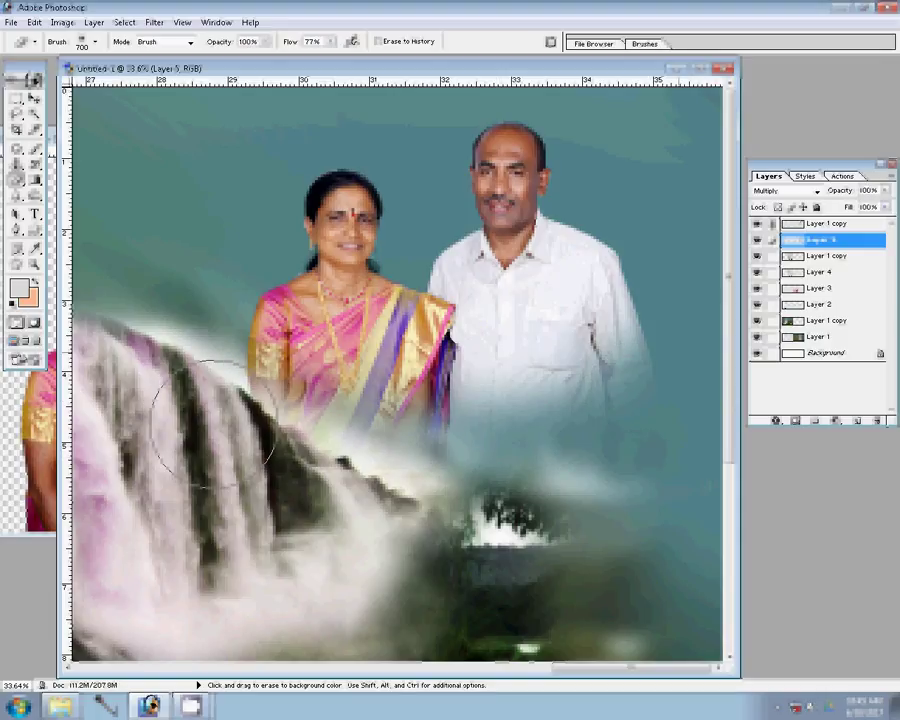
pyautogui.press('z')
pyautogui.keyDown('alt'); pyautogui.click(432, 408); pyautogui.keyUp('alt')
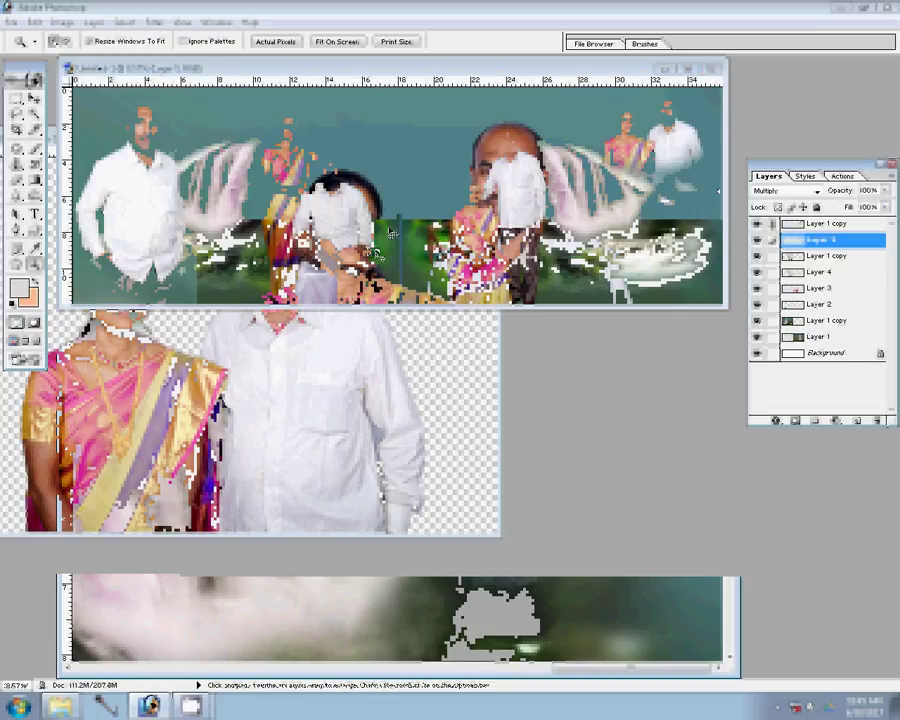
# - Save the album page as 147.psd in the F: drive's k 1 folder
pyautogui.hotkey('ctrl', 's')
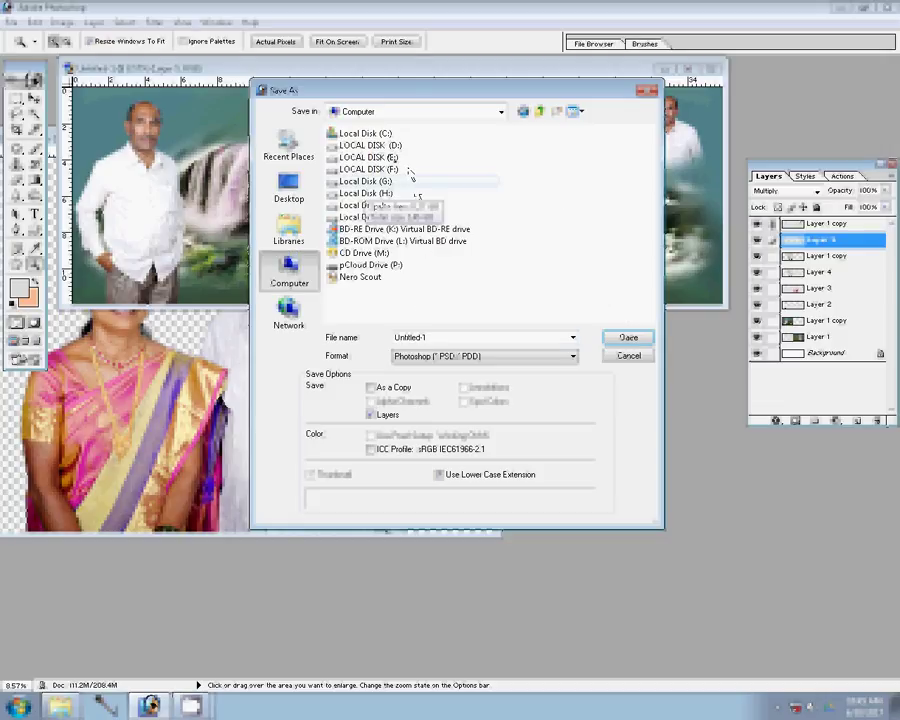
pyautogui.doubleClick(409, 171)
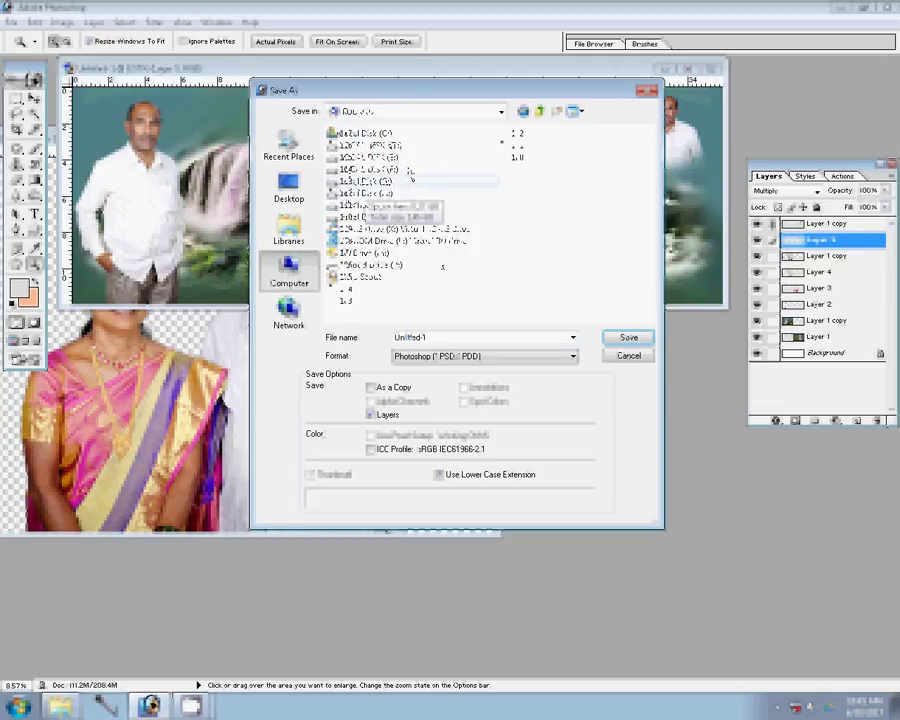
pyautogui.doubleClick(436, 262)
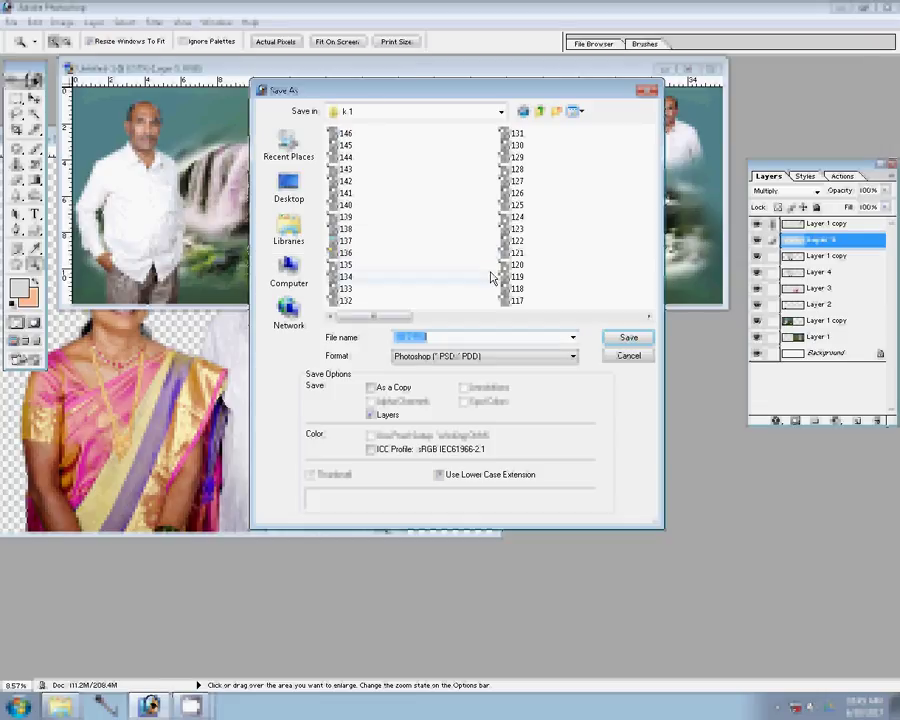
pyautogui.write('147')
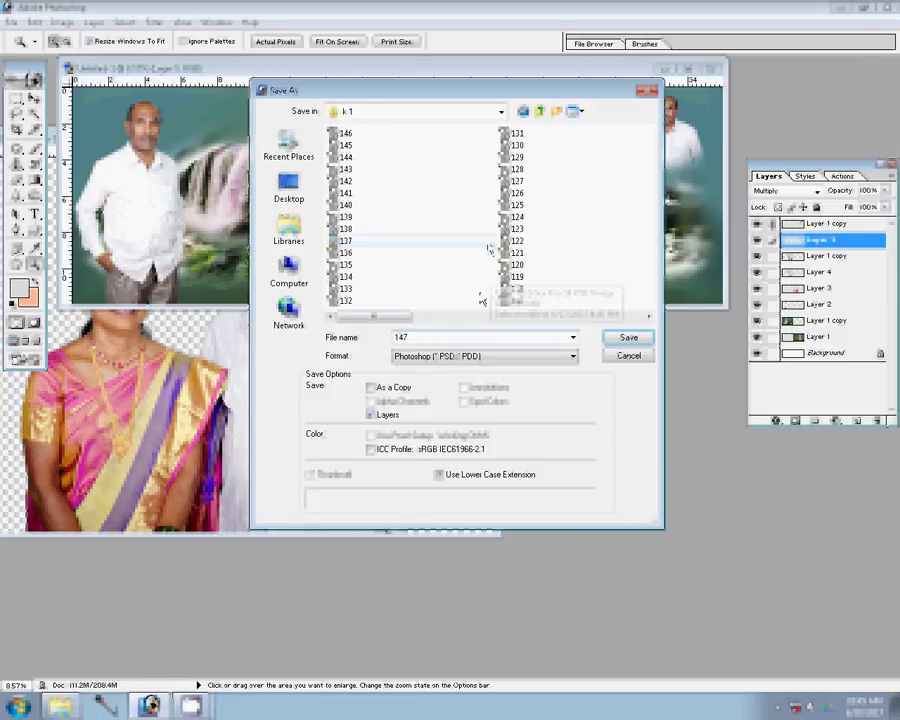
pyautogui.press('Return')
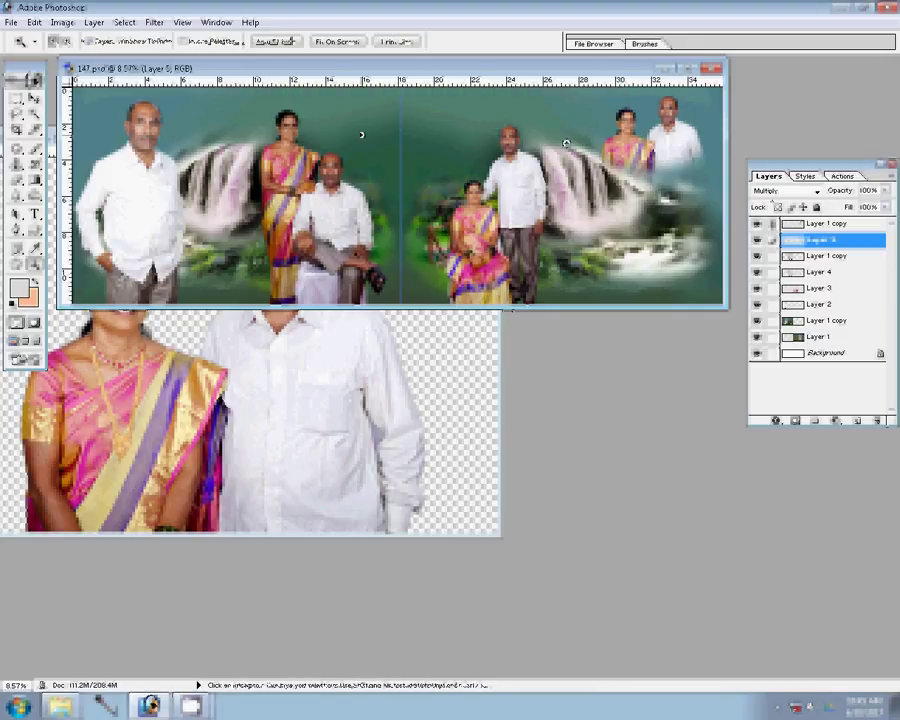
# - Close the 147.psd document and bring up the 106ND750 camera photo folder
pyautogui.press('v')
pyautogui.click(713, 70)
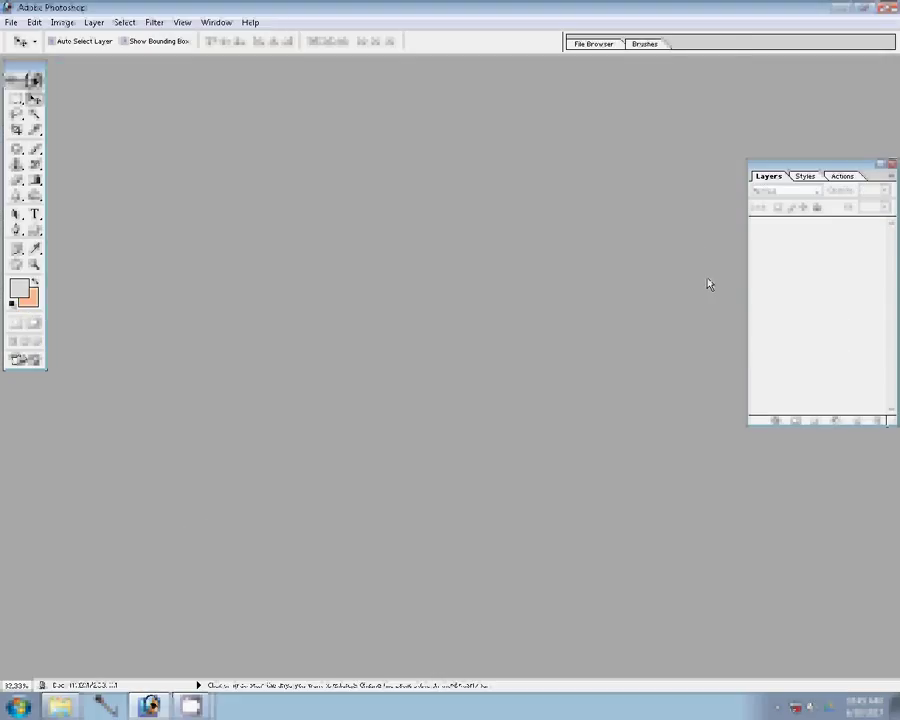
pyautogui.click(64, 710)
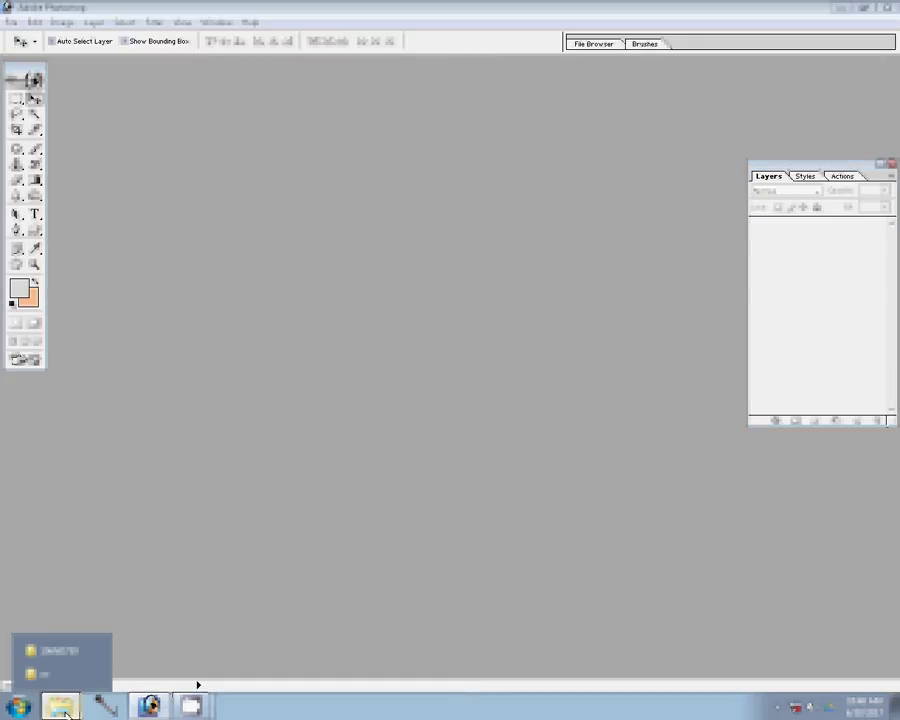
pyautogui.click(58, 651)
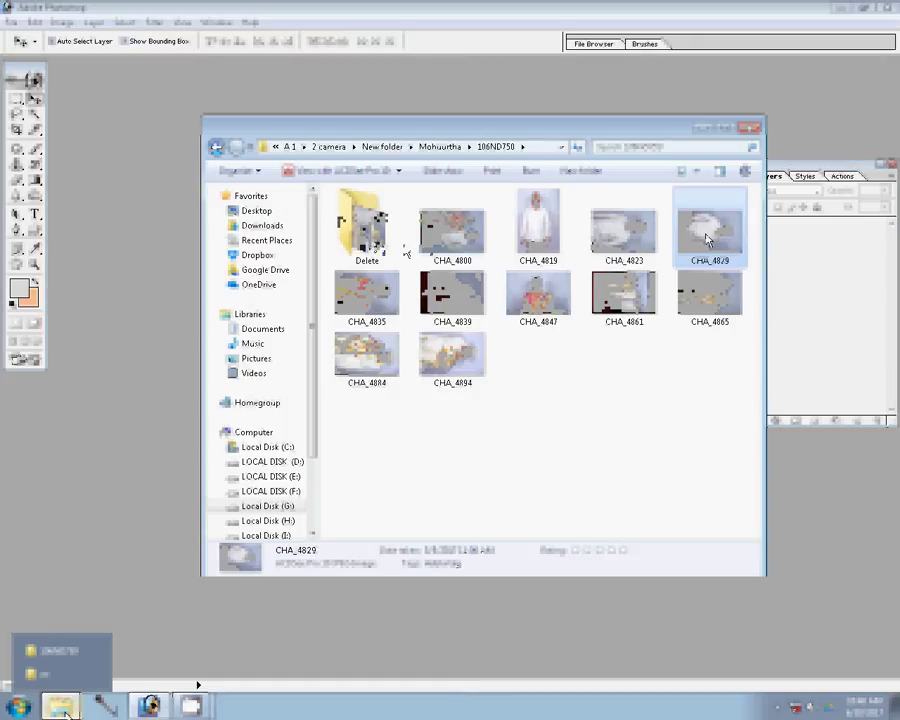